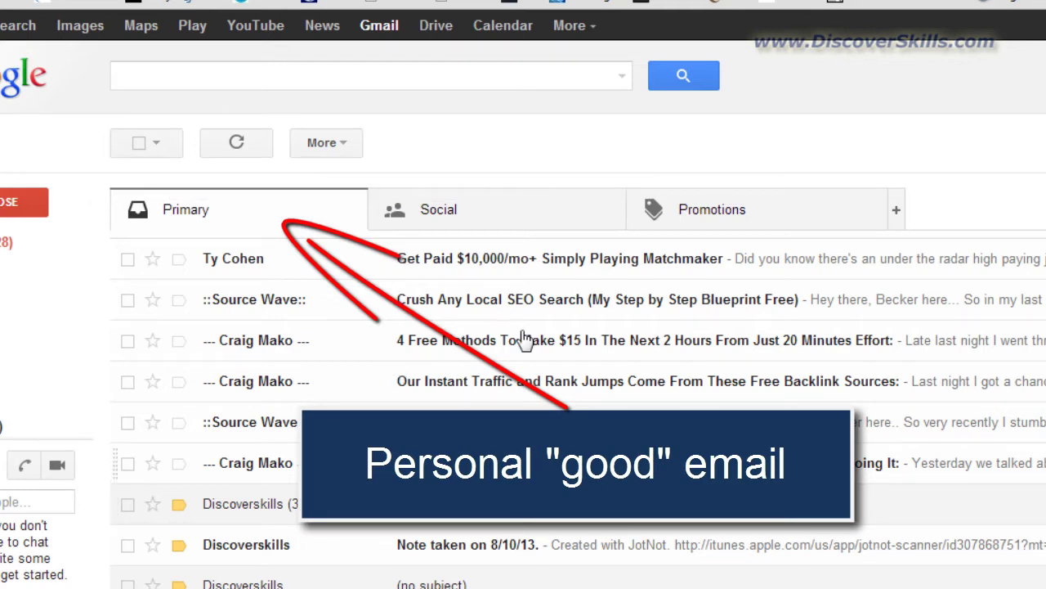
Step: Browse the Social emails, then switch to the Promotions tab's offers and ads
click(500, 221)
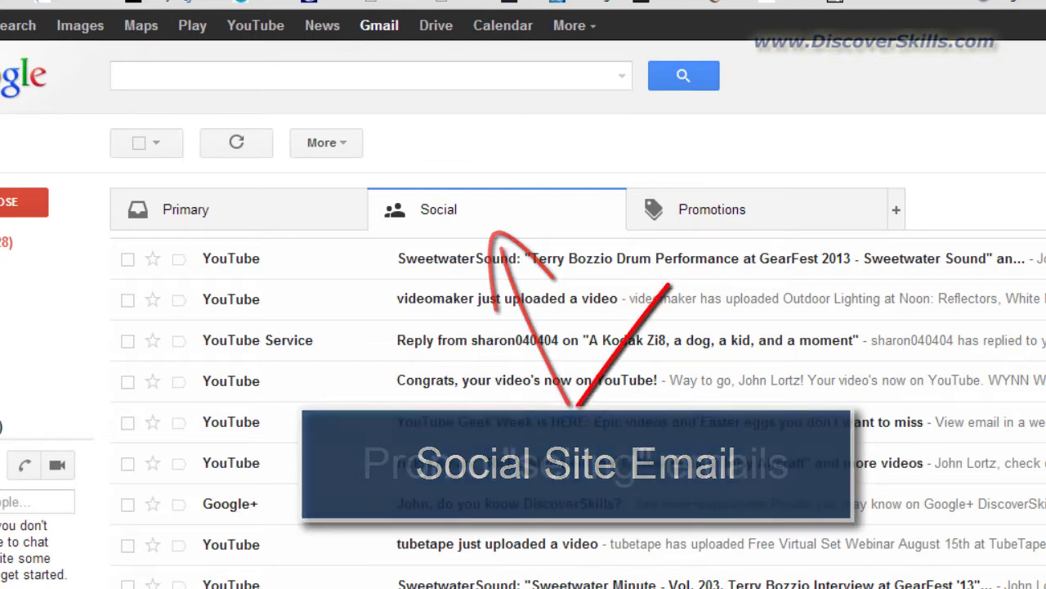
click(744, 214)
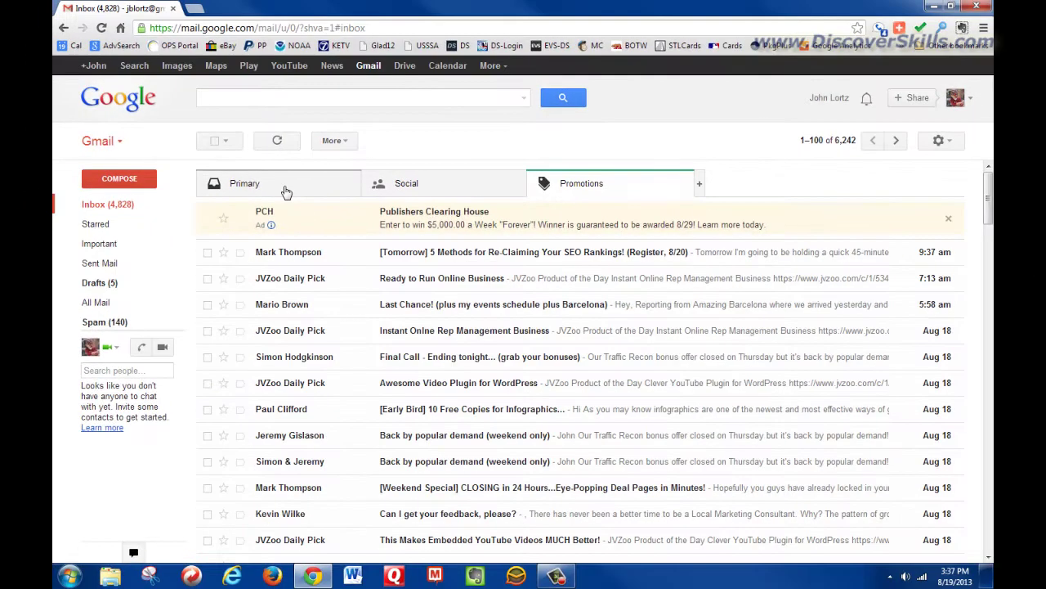
Step: Cycle through the Primary, Social and Promotions categories, ending back on Primary
click(286, 191)
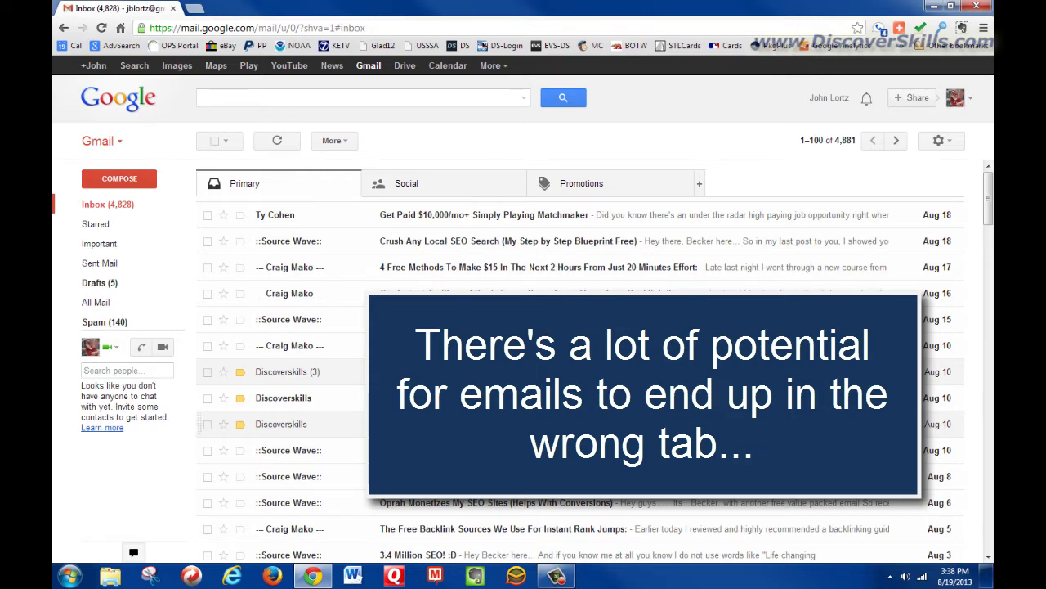
click(416, 183)
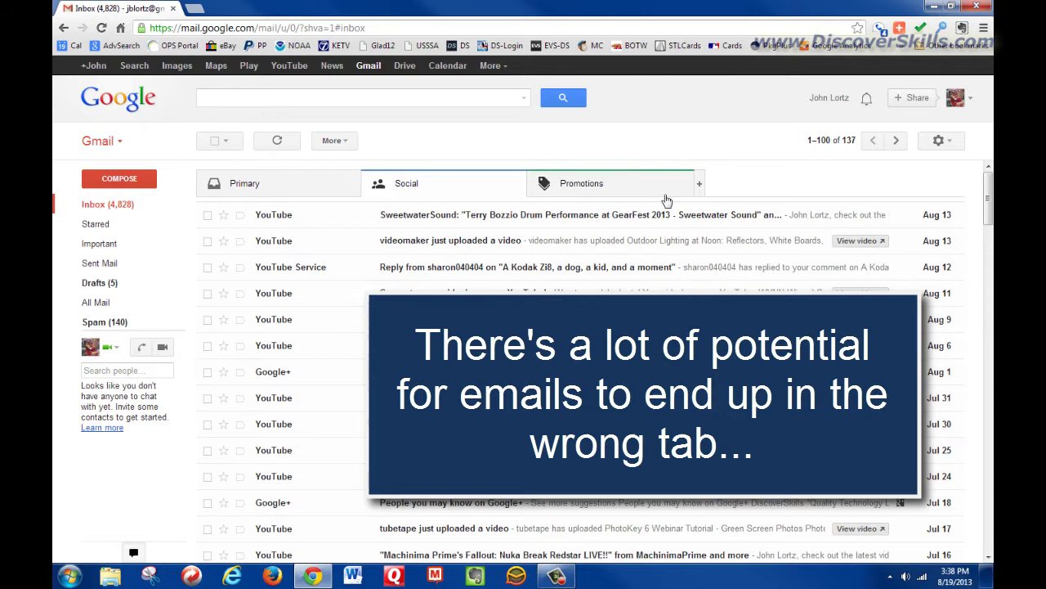
click(615, 193)
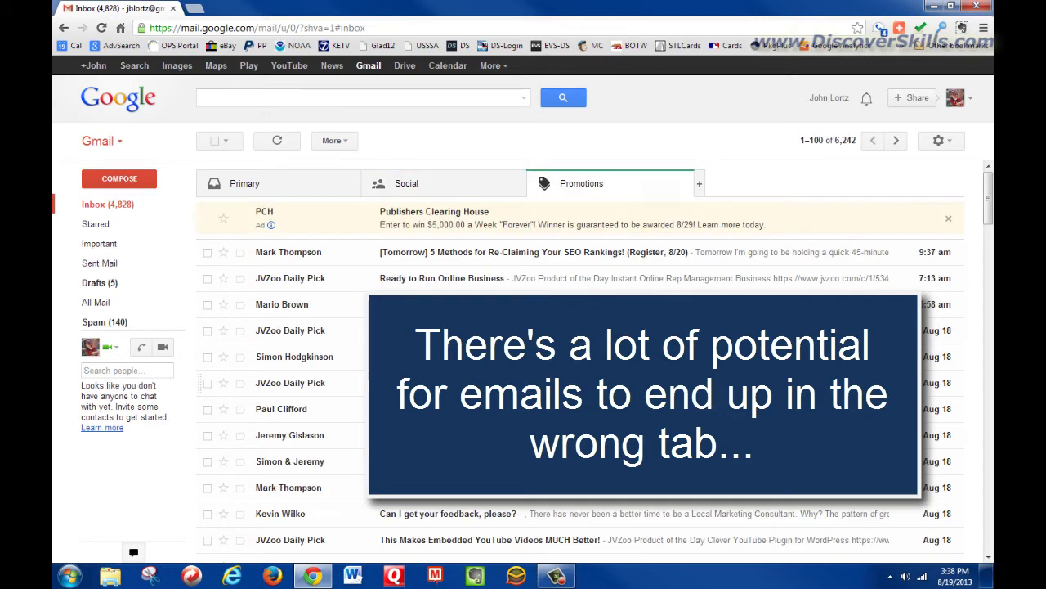
click(276, 188)
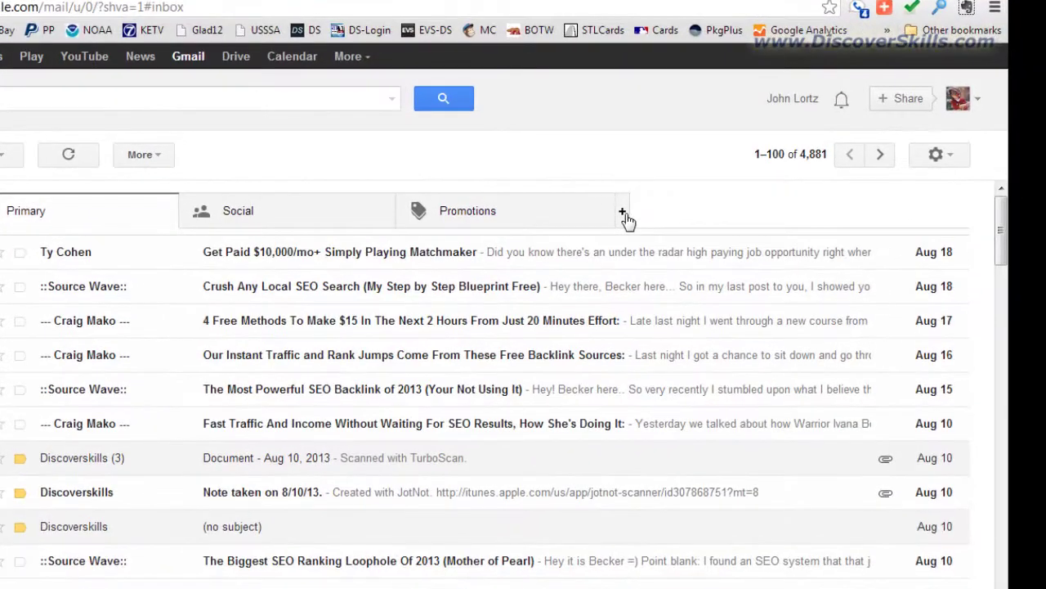
Step: Uncheck Promotions in the inbox tab selection and save, keeping only Primary and Social
click(636, 210)
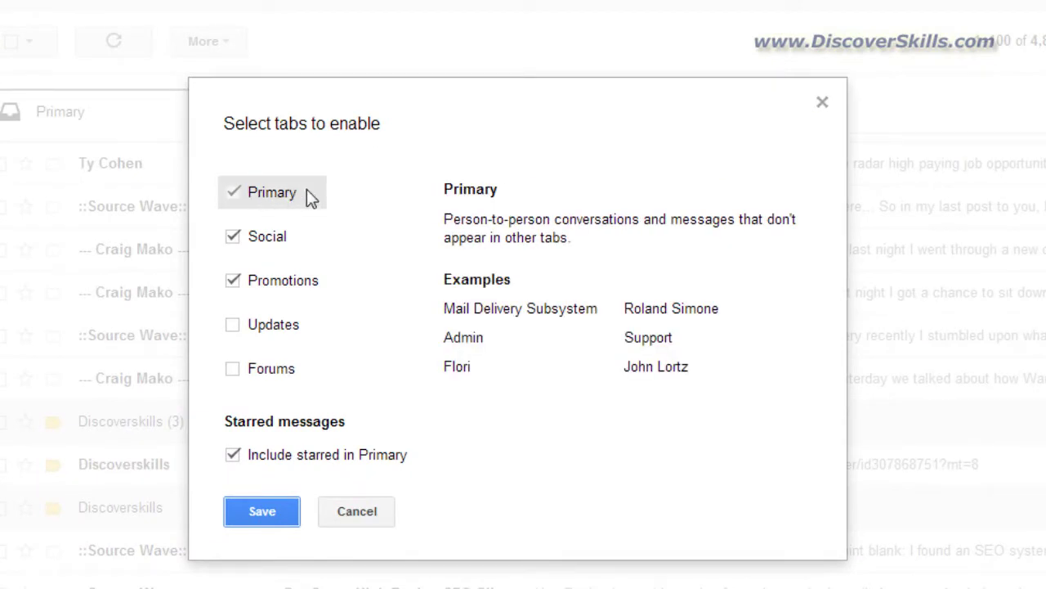
mouse_move(299, 252)
mouse_move(303, 292)
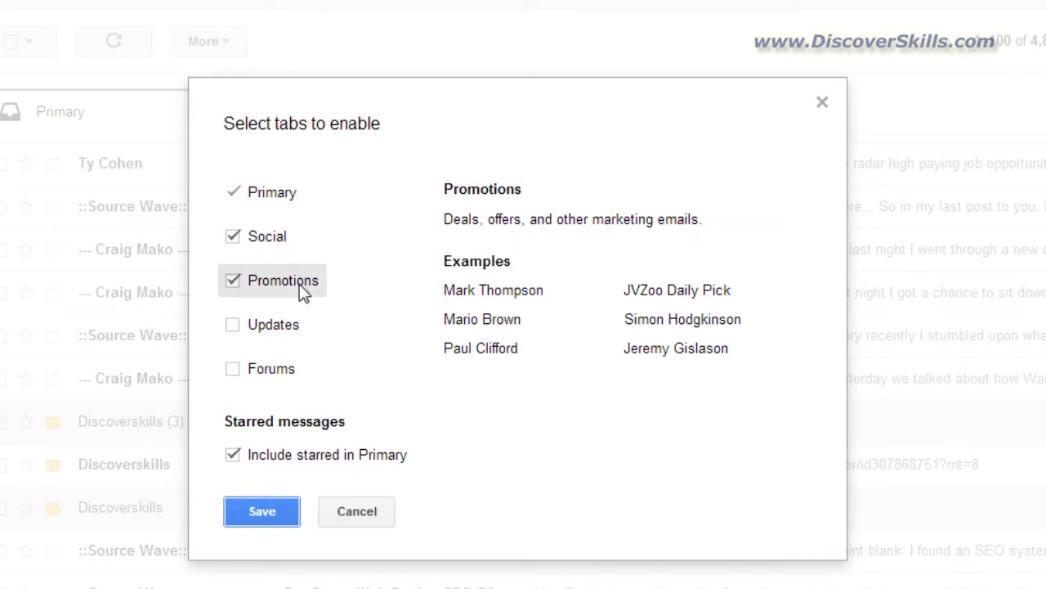
mouse_move(304, 325)
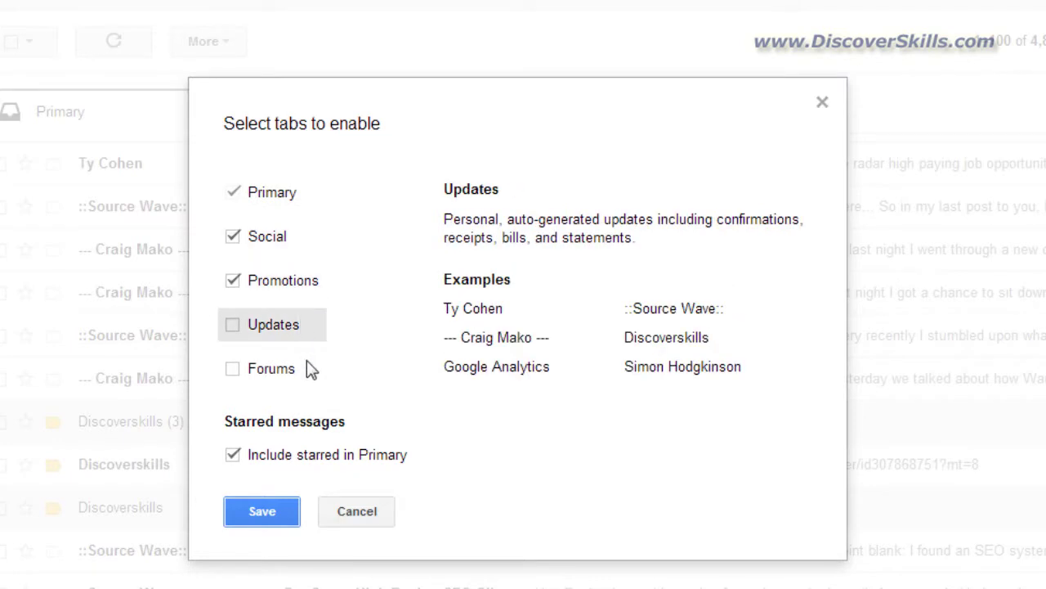
mouse_move(306, 380)
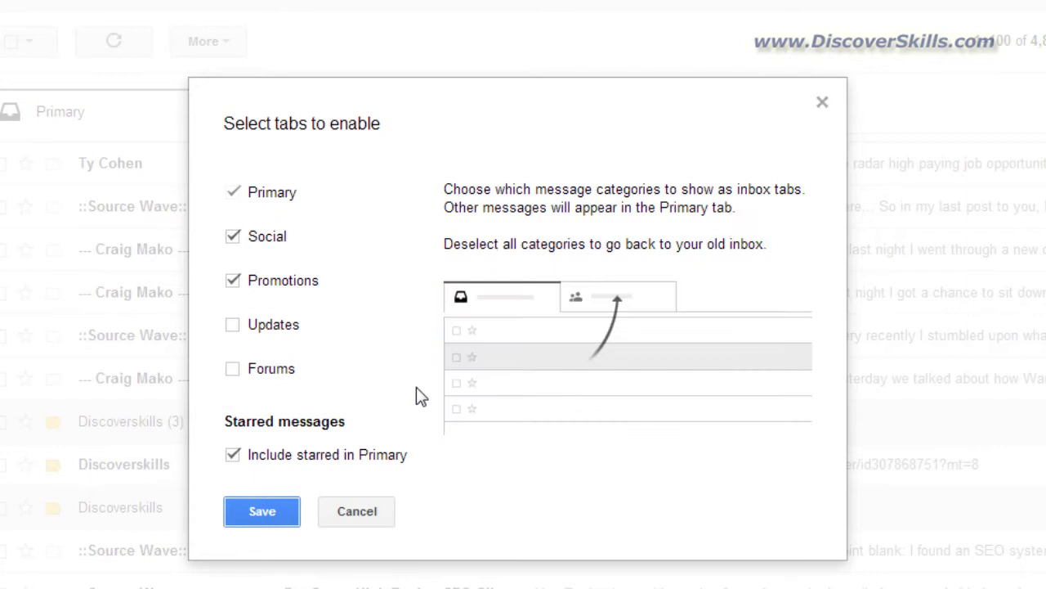
click(234, 286)
mouse_move(243, 323)
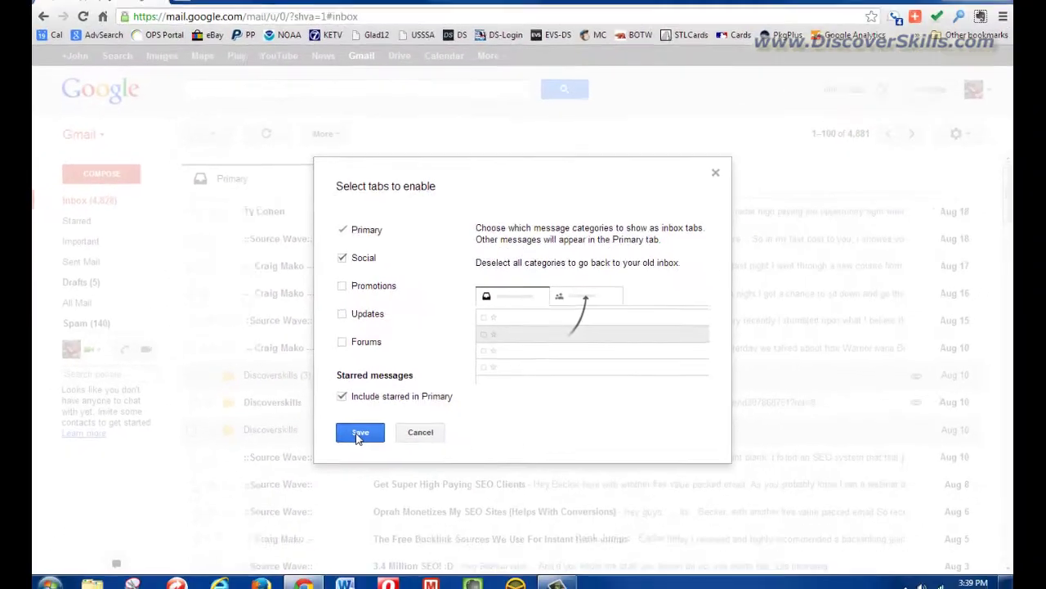
click(306, 479)
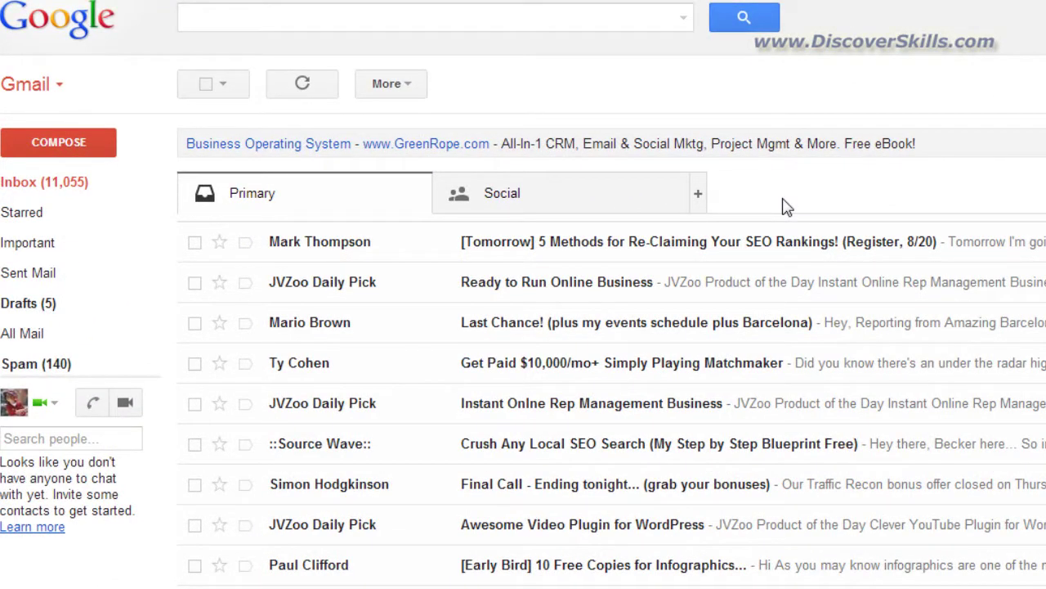
Step: After a glance at Social, uncheck the Social tab and save, leaving no category tabs
click(549, 205)
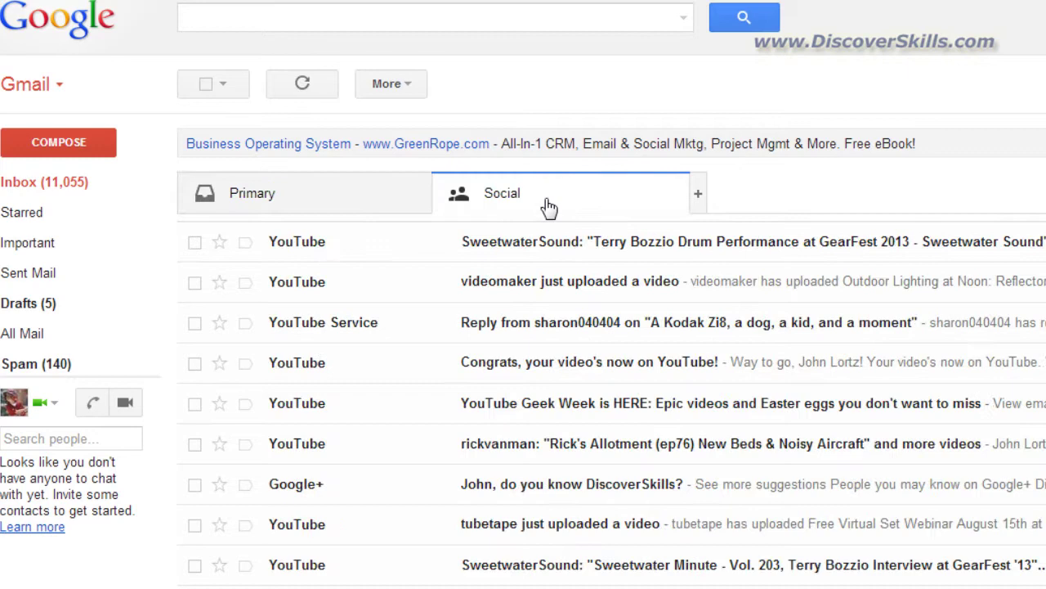
click(370, 196)
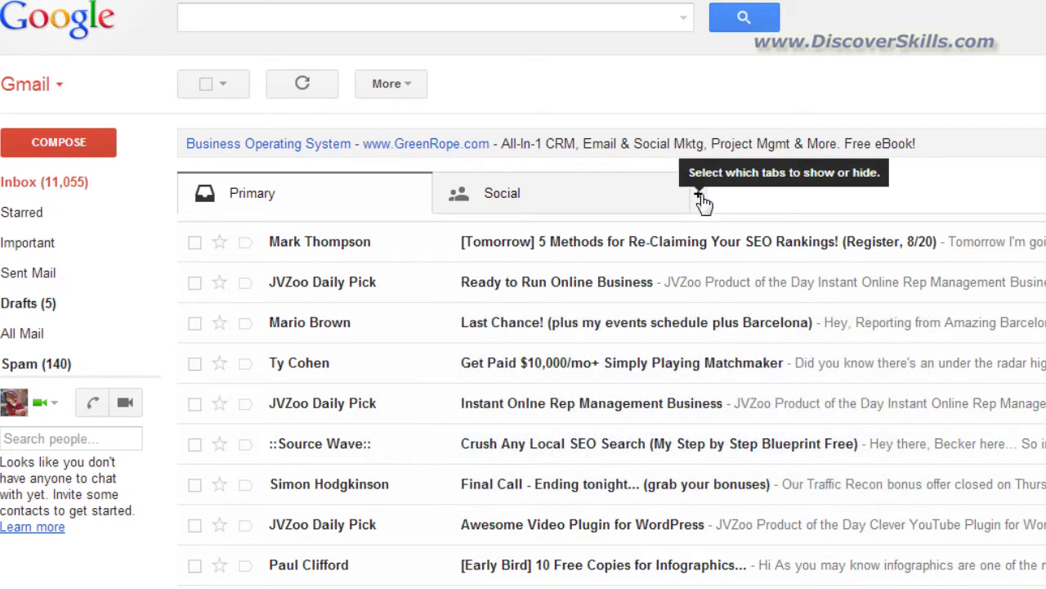
click(701, 201)
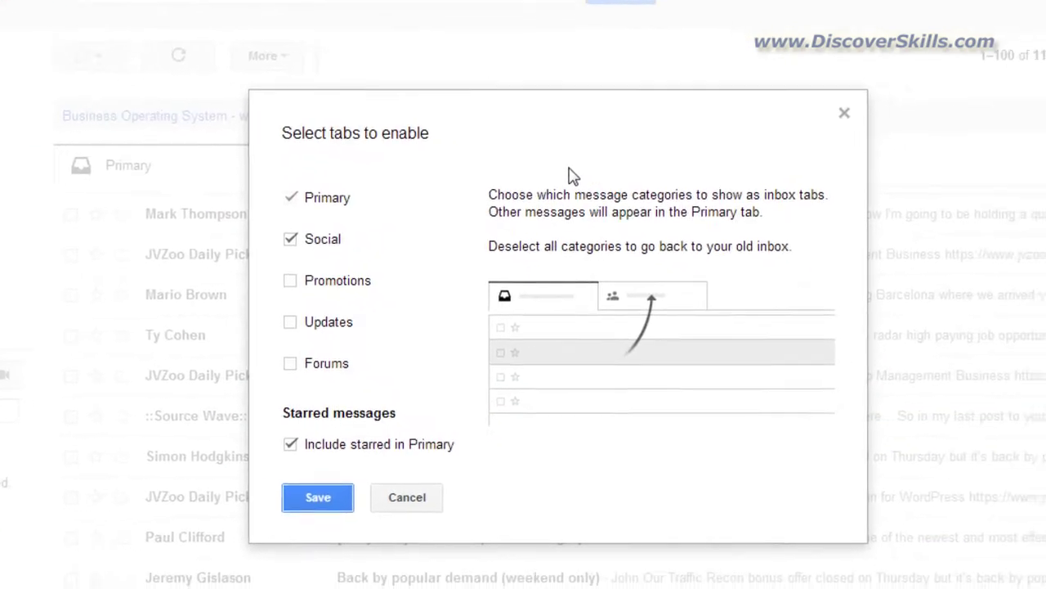
click(237, 229)
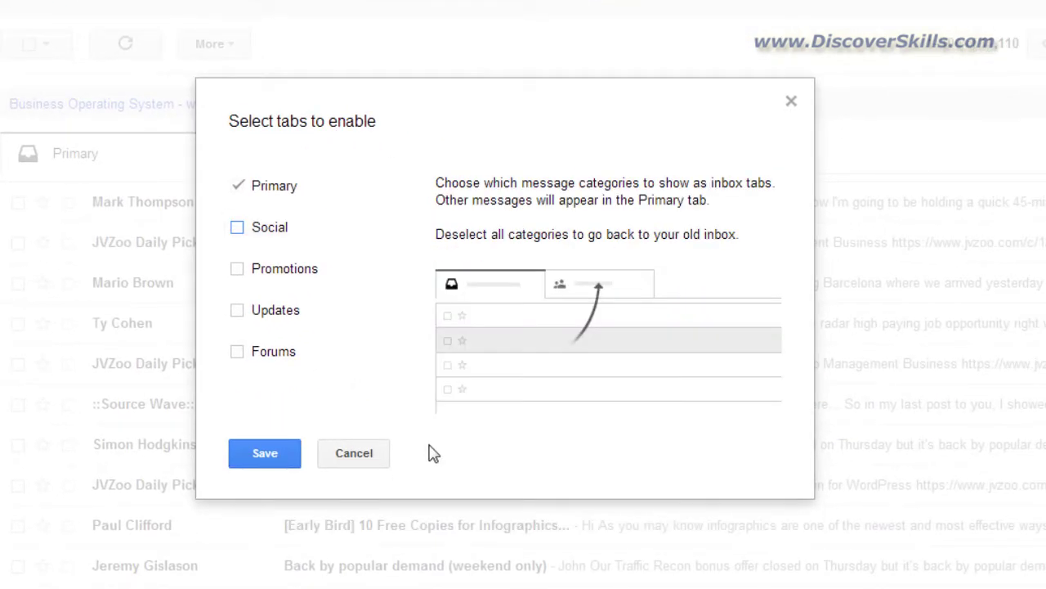
click(276, 454)
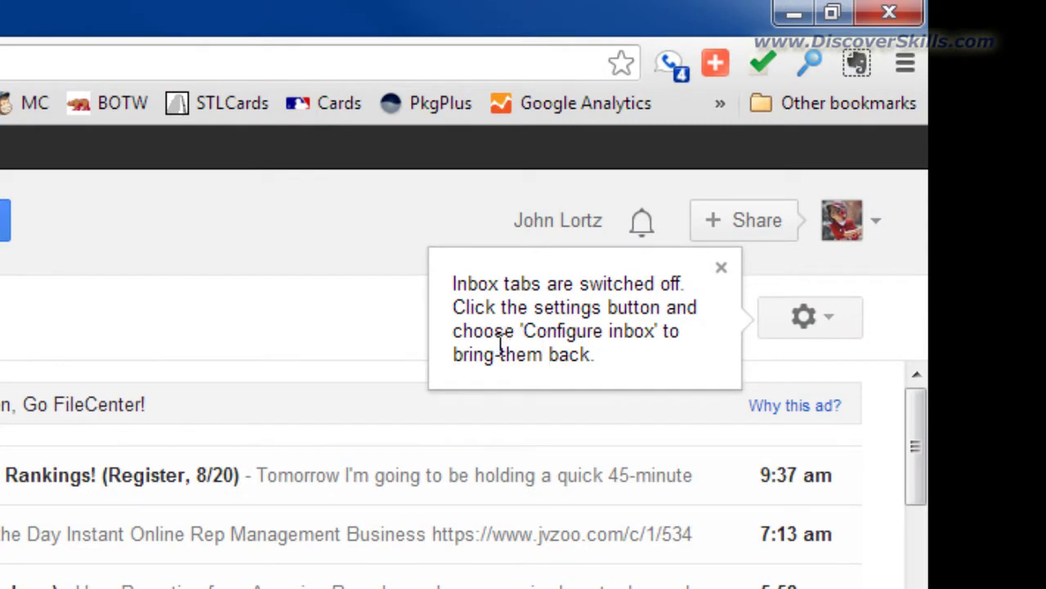
Step: Tick Social and Promotions under Configure inbox's tab selection and save
click(805, 319)
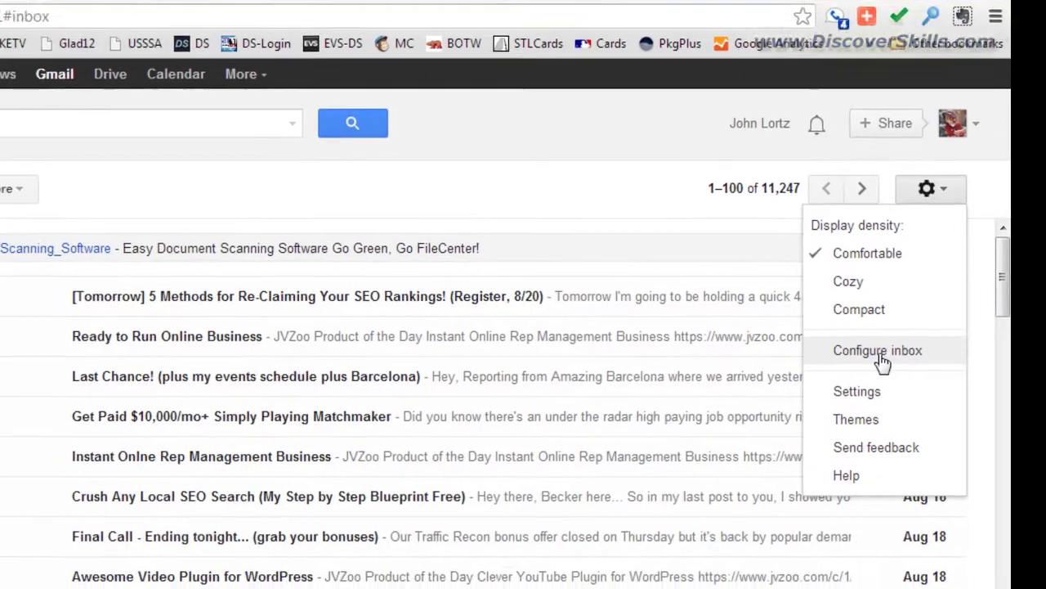
click(834, 382)
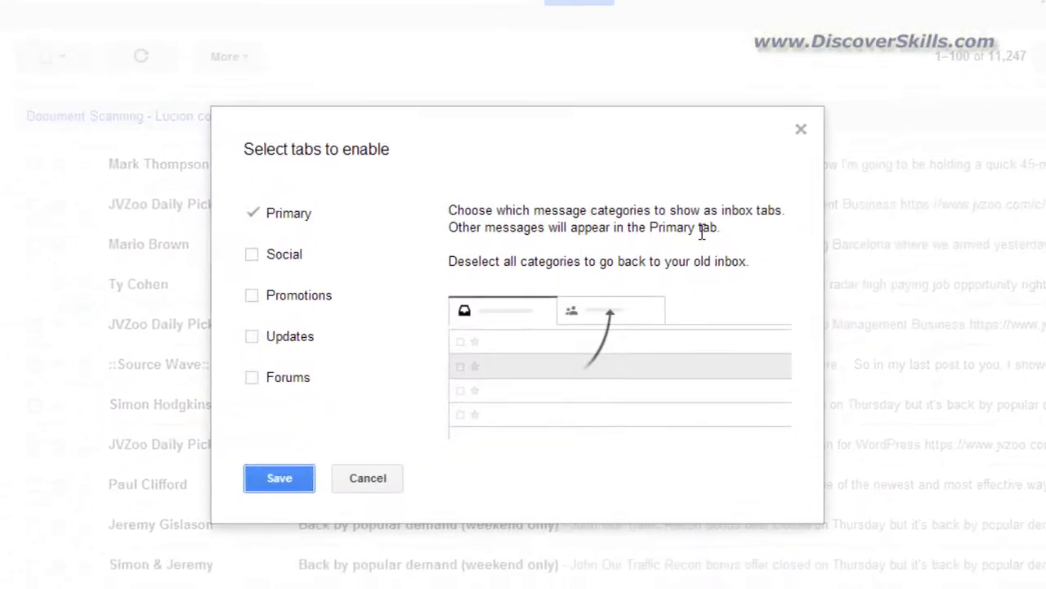
mouse_move(300, 258)
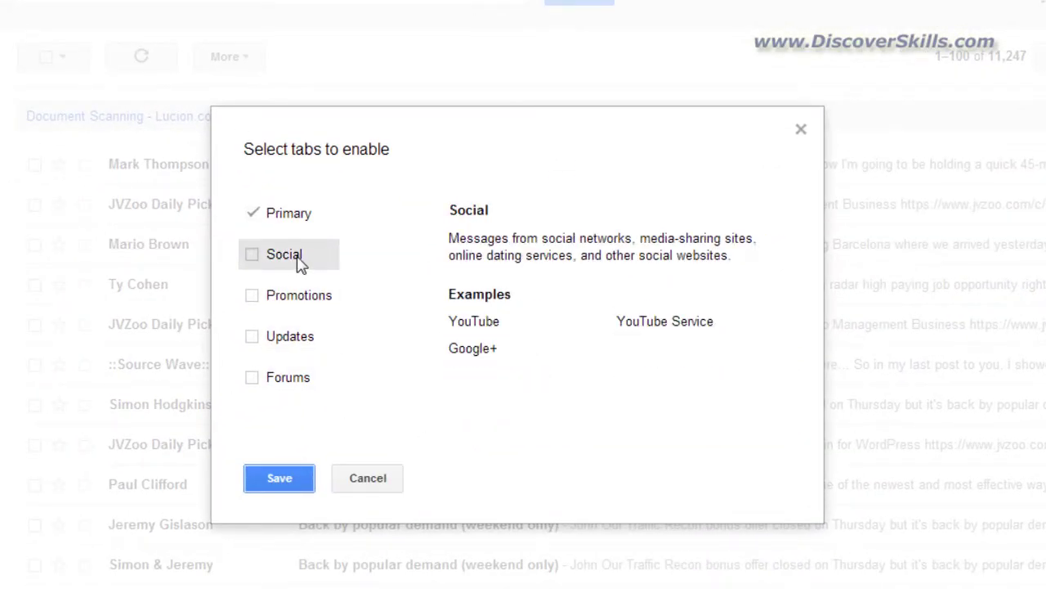
click(251, 260)
click(253, 298)
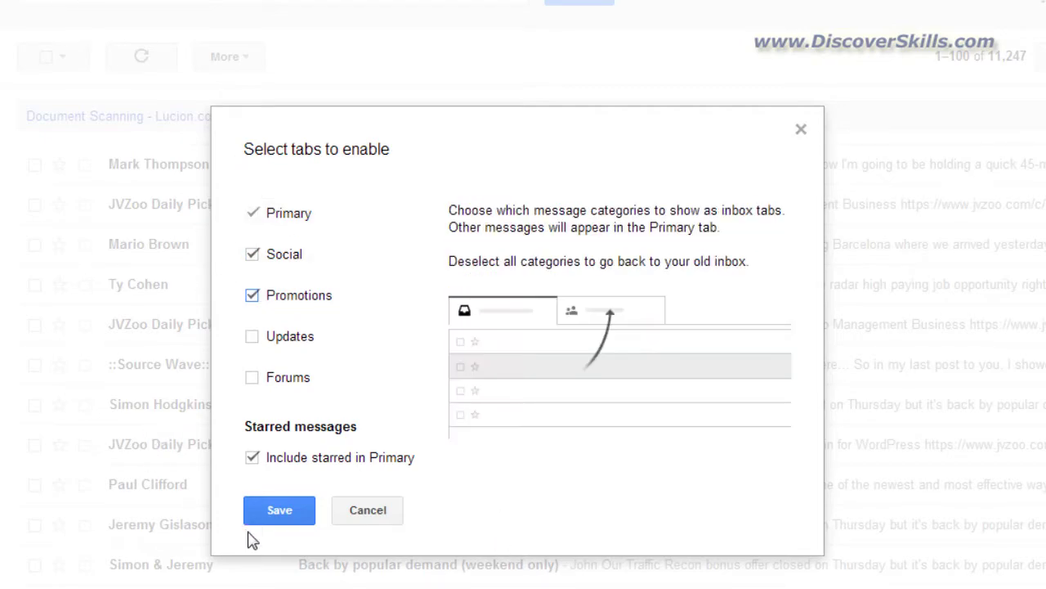
click(276, 509)
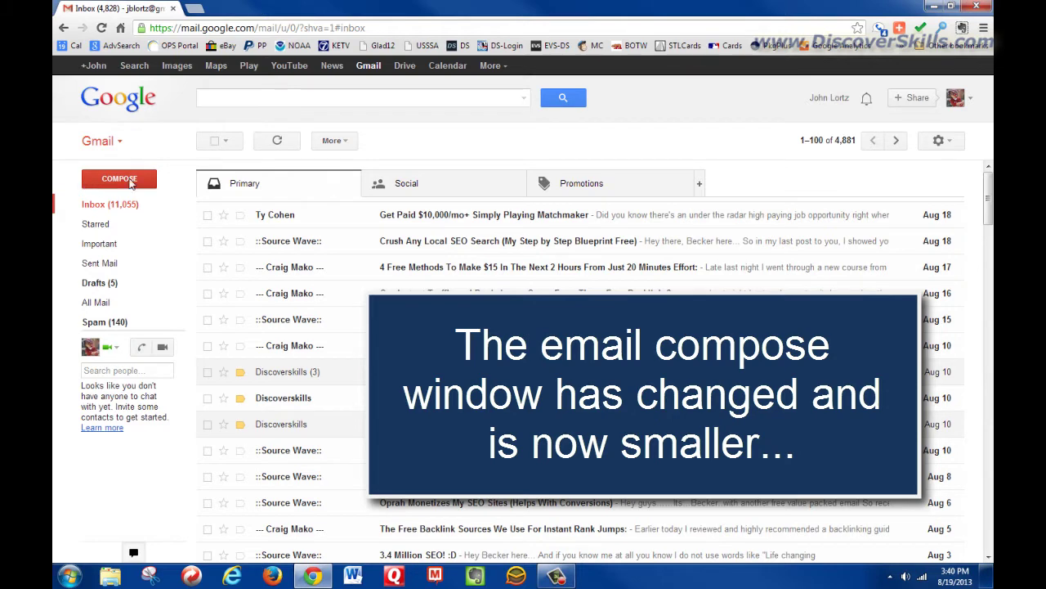
Step: Start a new message draft containing only the signature
click(131, 183)
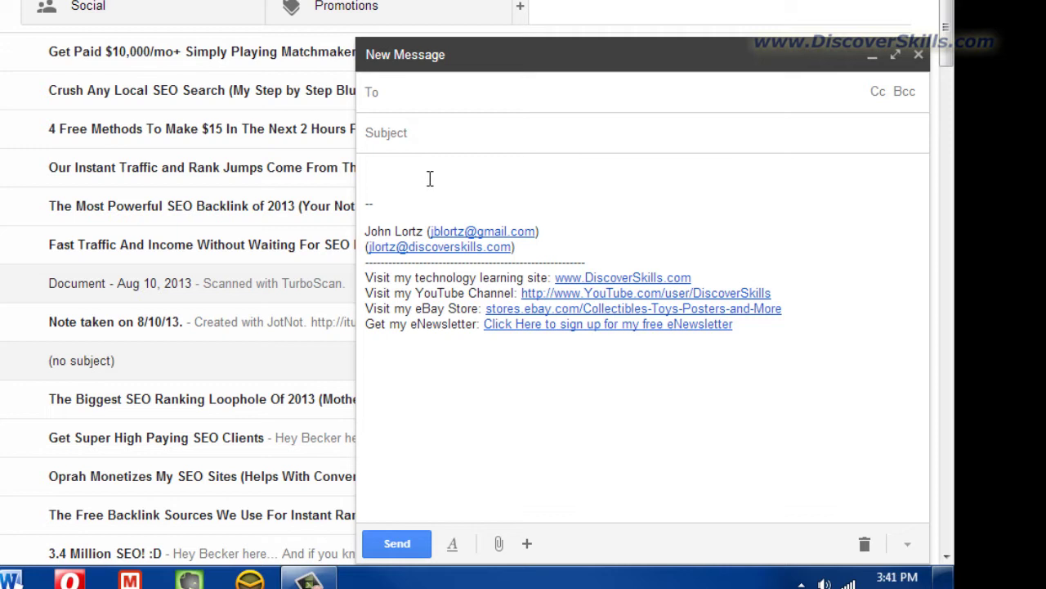
Step: Address the draft to the suggested contact with subject 'Just checking in...' and body 'Here is where my message goes.'
click(491, 103)
text(wg)
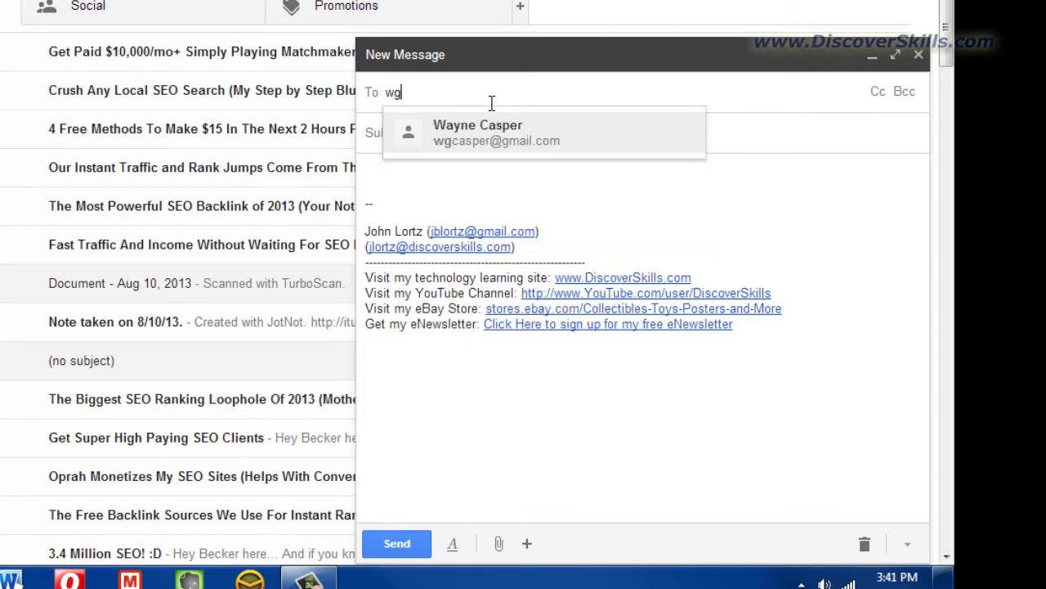
key(Return)
key(Tab)
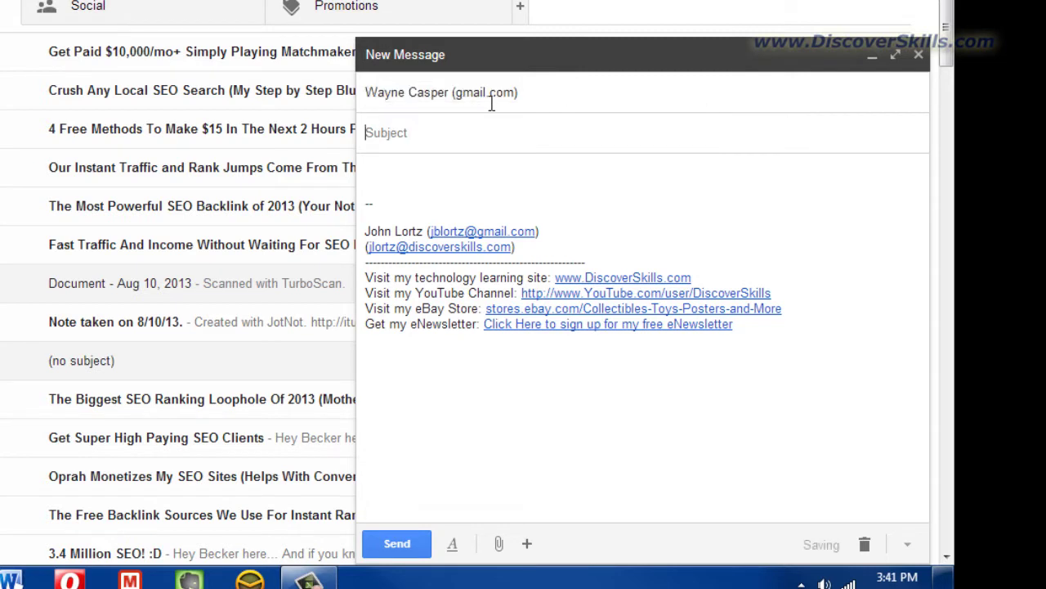
text(Just checking in...)
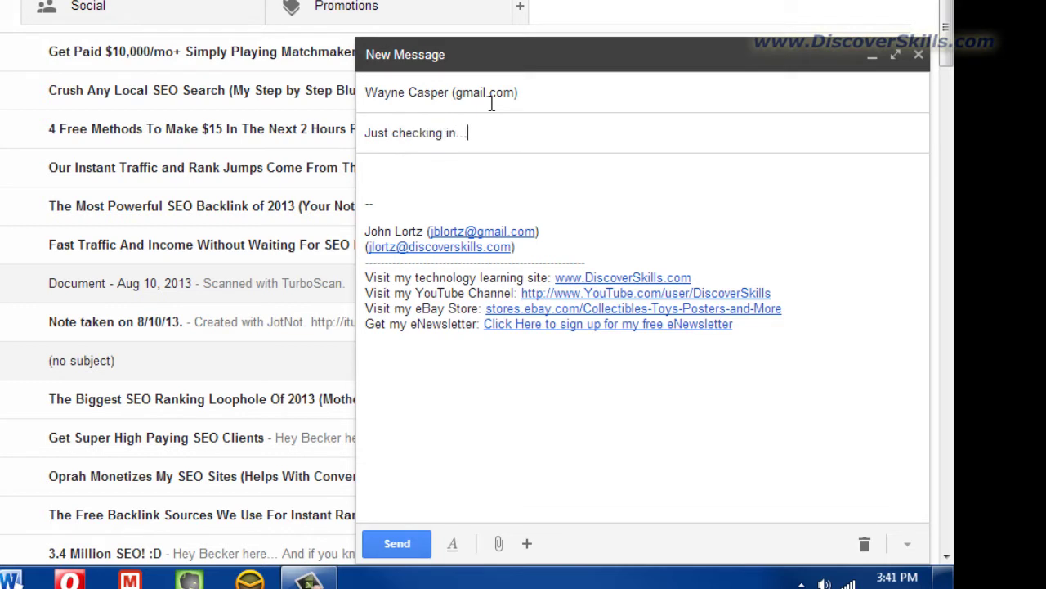
key(Tab)
text(Here is w)
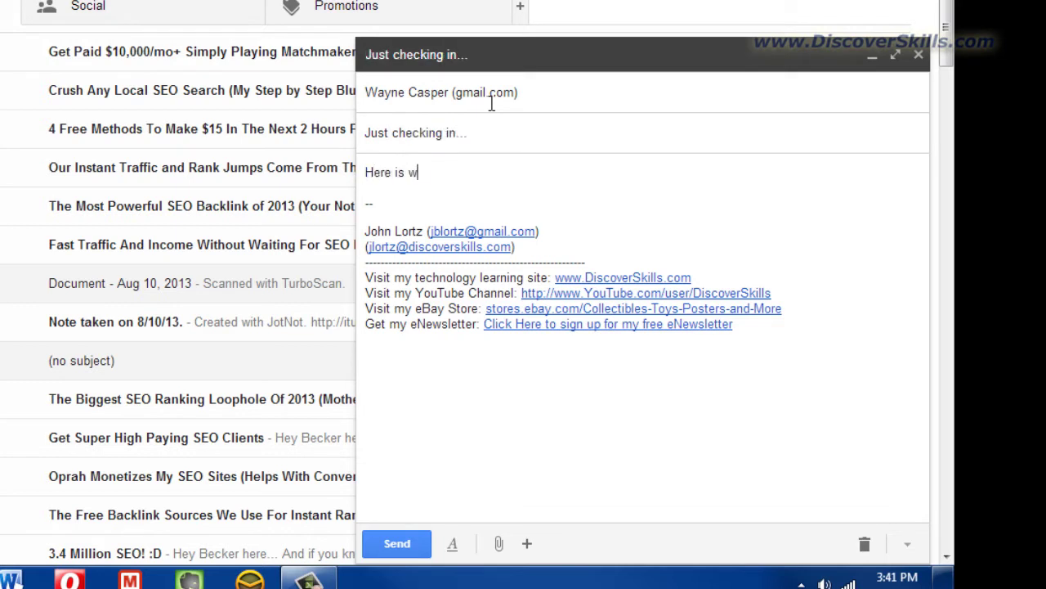
text(here my message goes.)
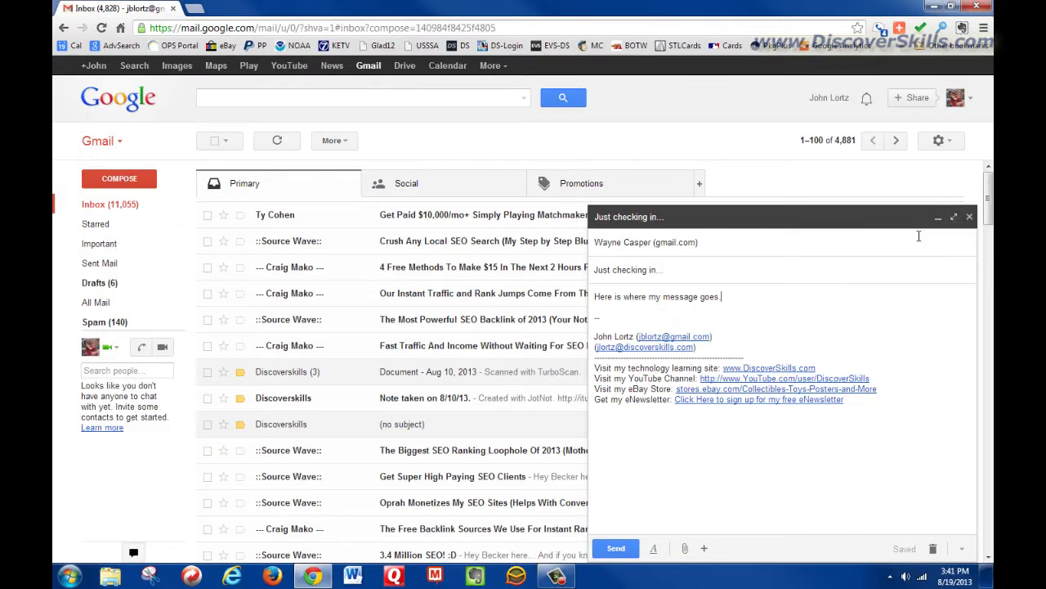
click(955, 216)
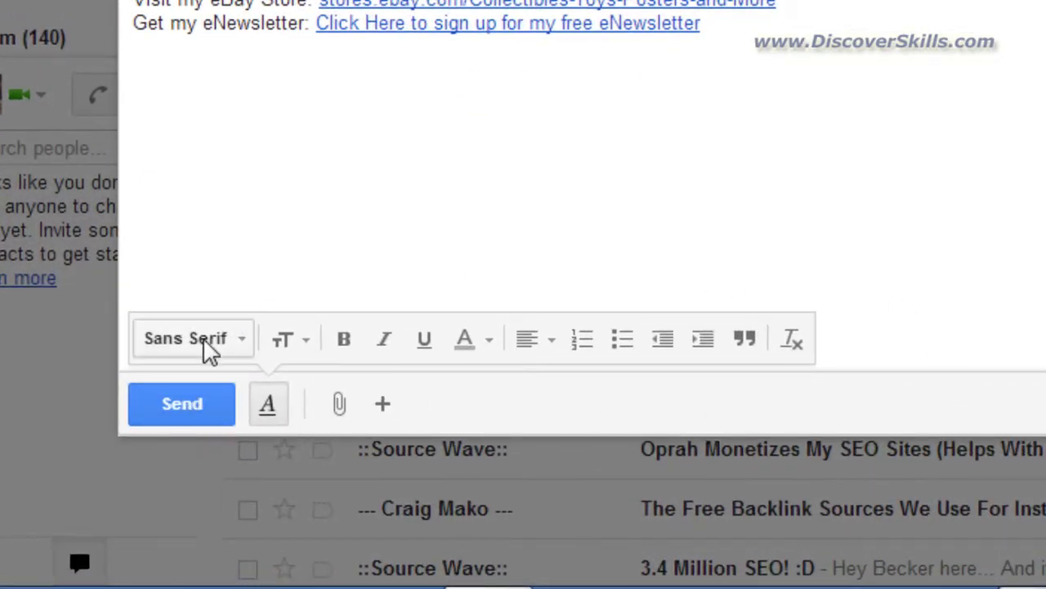
mouse_move(735, 401)
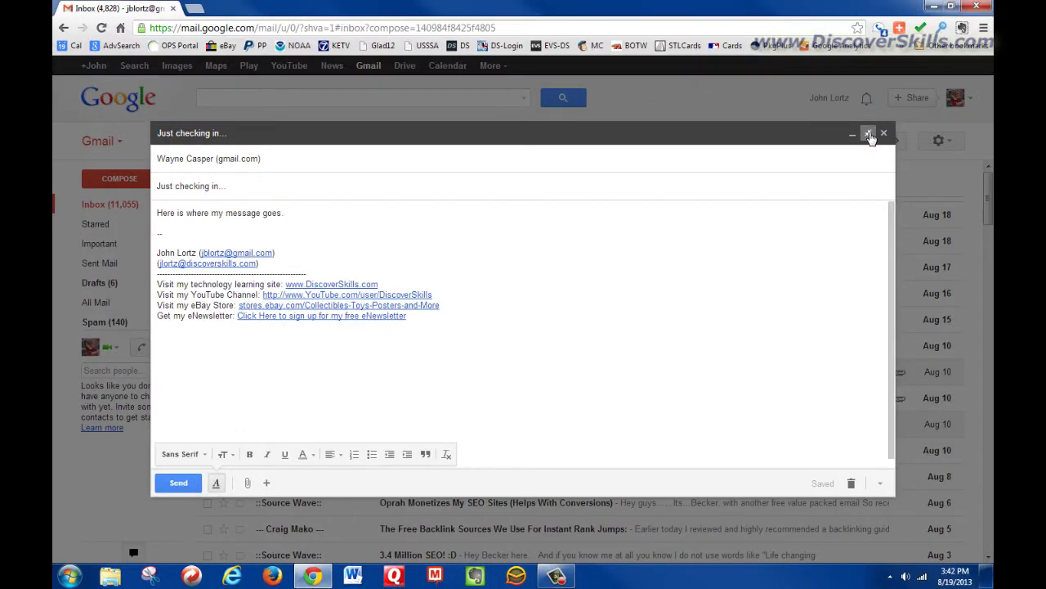
click(869, 134)
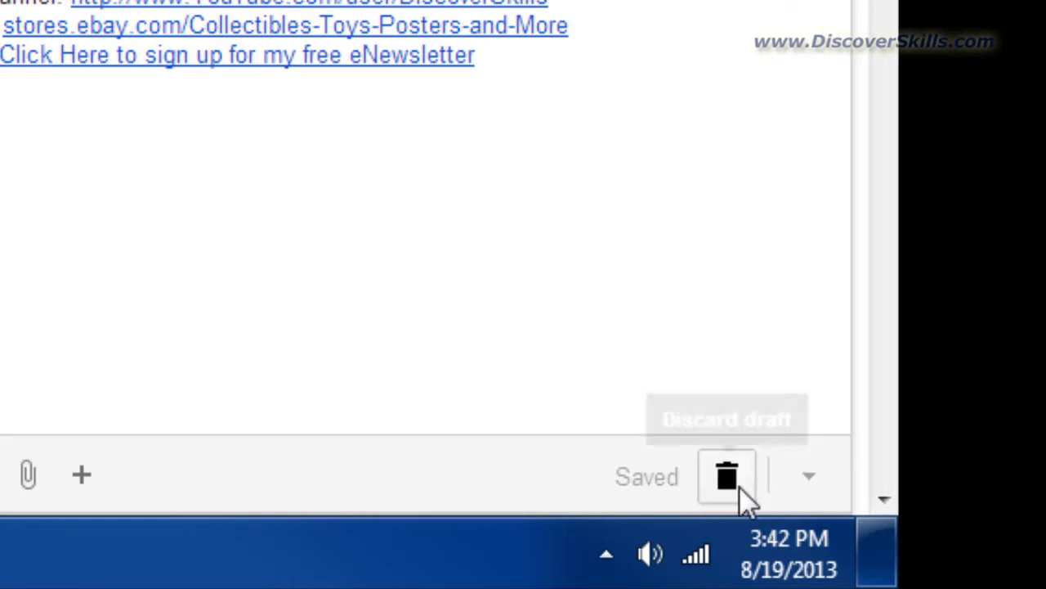
Step: Turn on 'Default to full-screen' in the compose options, then close the draft
click(810, 476)
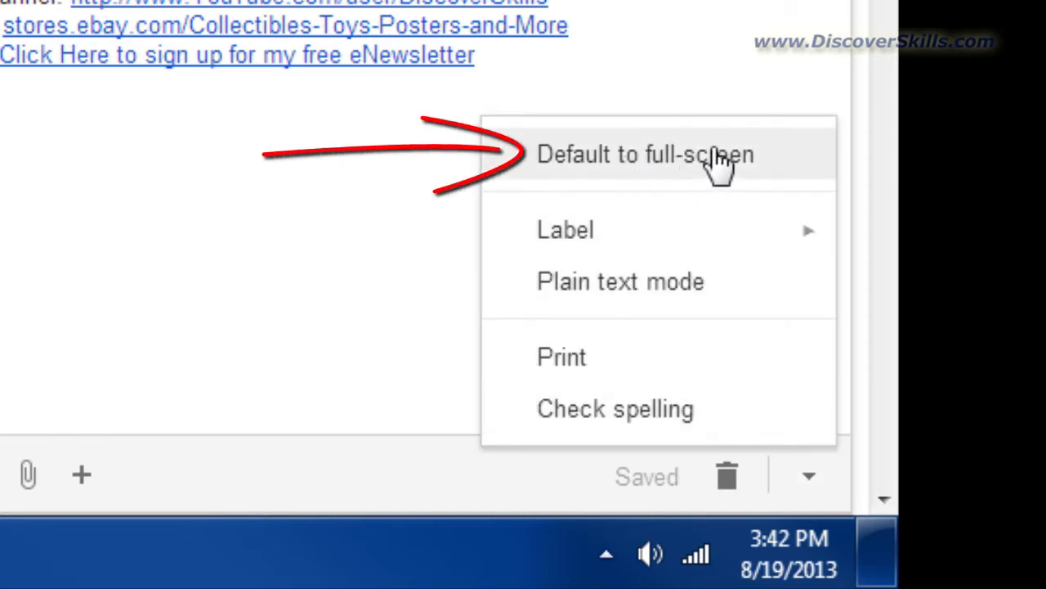
click(678, 161)
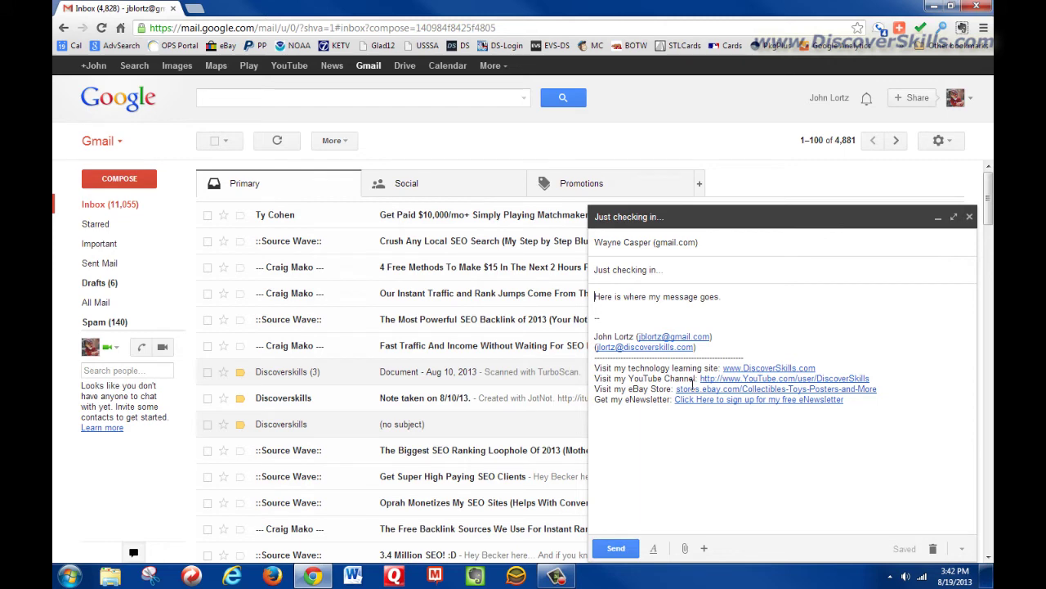
click(971, 218)
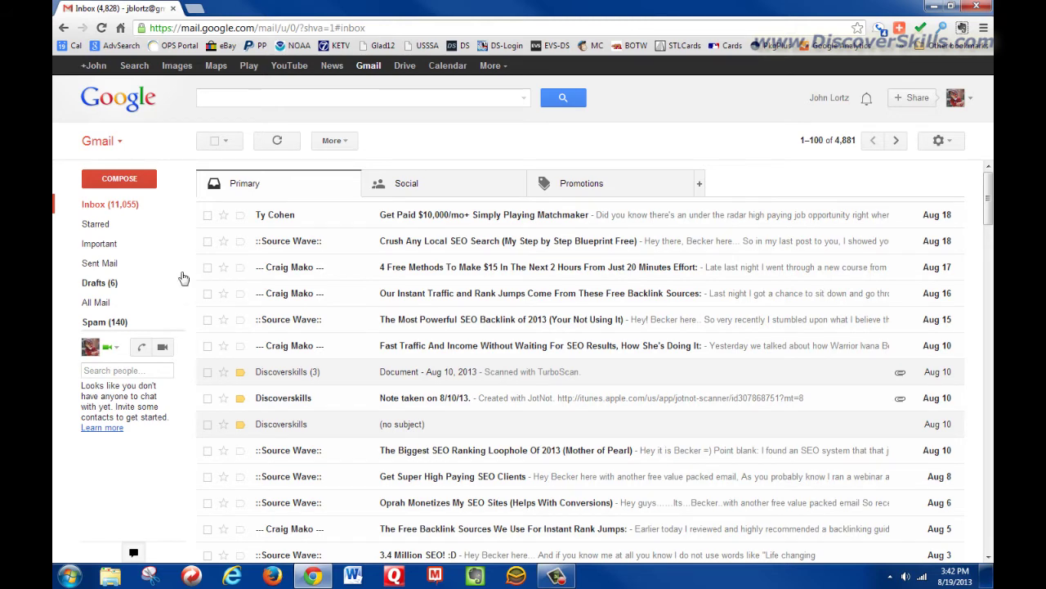
Step: Start a new message and confirm 'Default to full-screen' is still ticked in its options
click(129, 179)
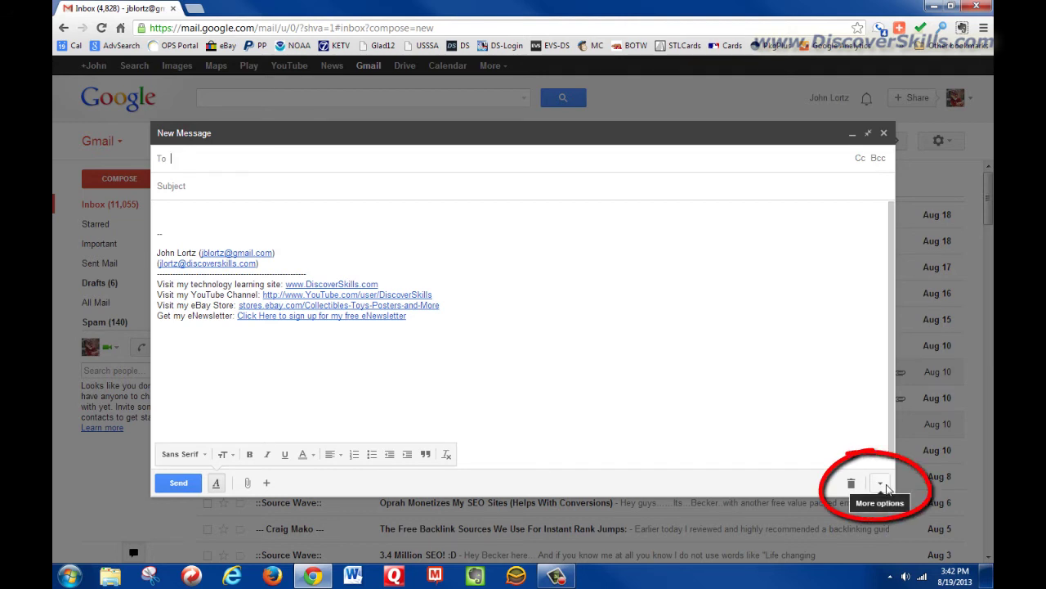
click(881, 483)
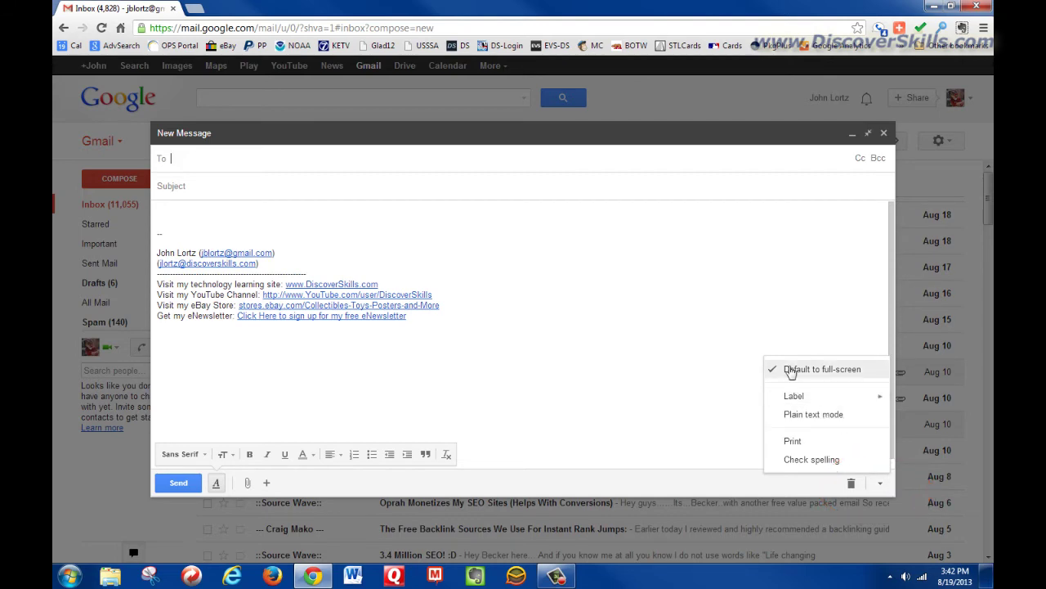